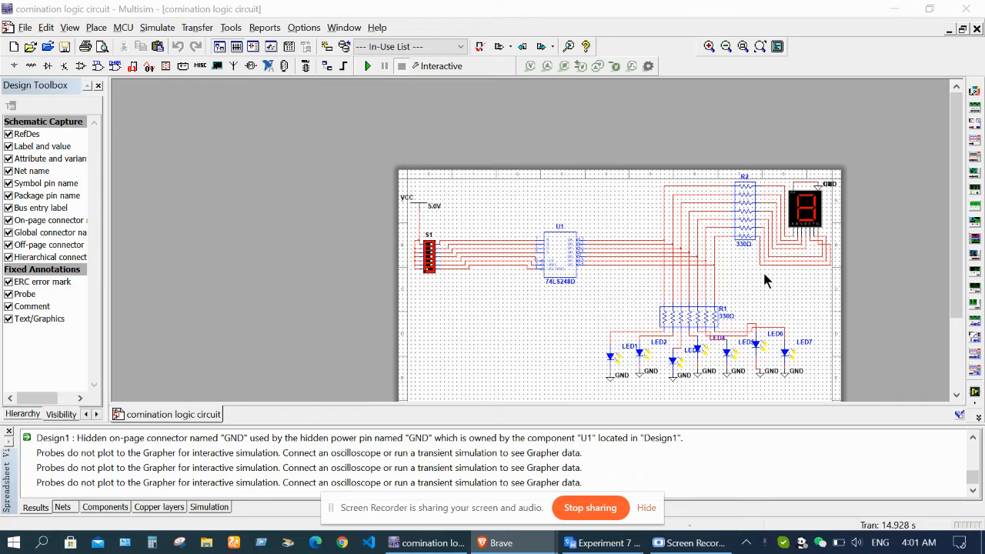
# Place a seven-item DIP switch pack, DSWPK_7, from the Basic group's SWITCH family below S1
pyautogui.scroll(3, 638, 283)
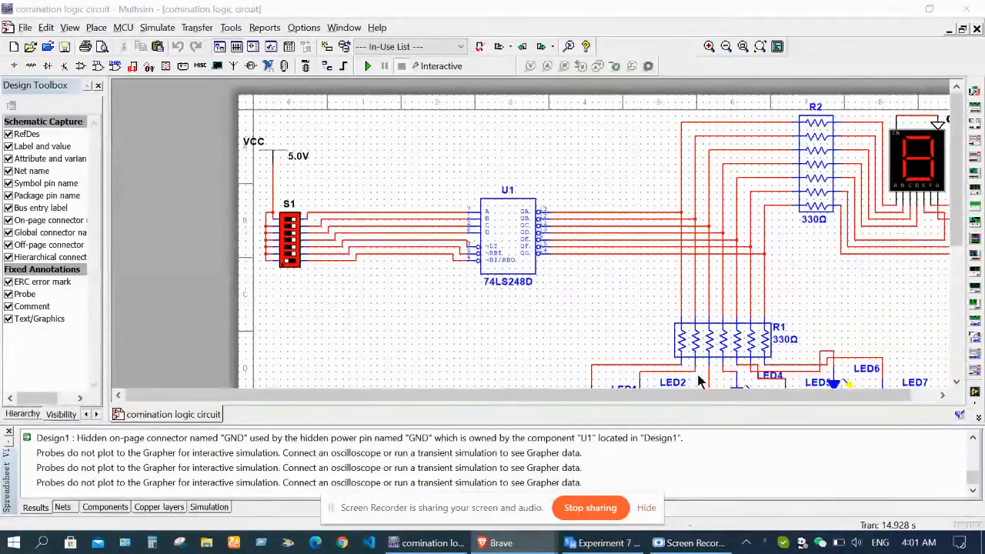
pyautogui.moveTo(704, 395); pyautogui.dragTo(793, 405)
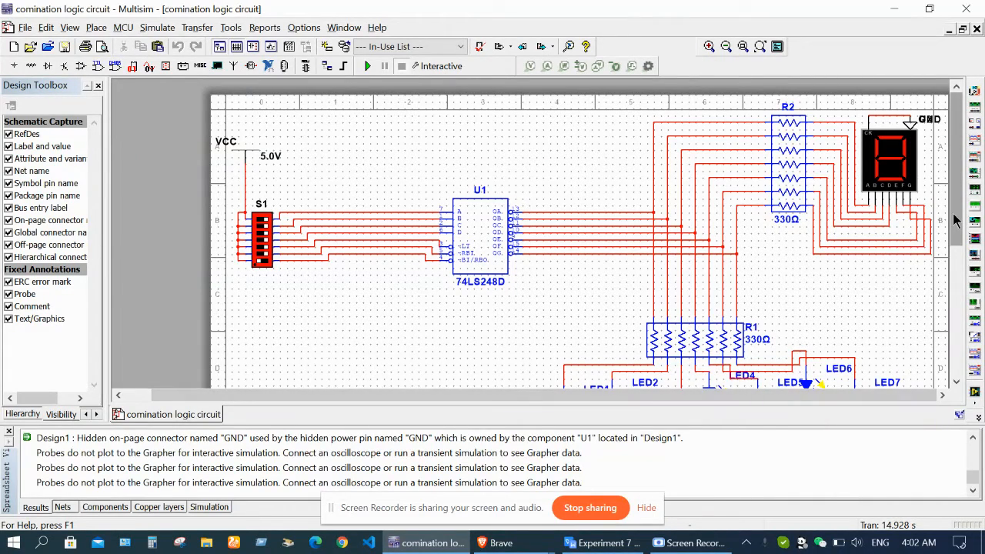
pyautogui.moveTo(954, 220)
pyautogui.mouseDown()
pyautogui.moveTo(956, 239)
pyautogui.moveTo(955, 227)
pyautogui.mouseUp()
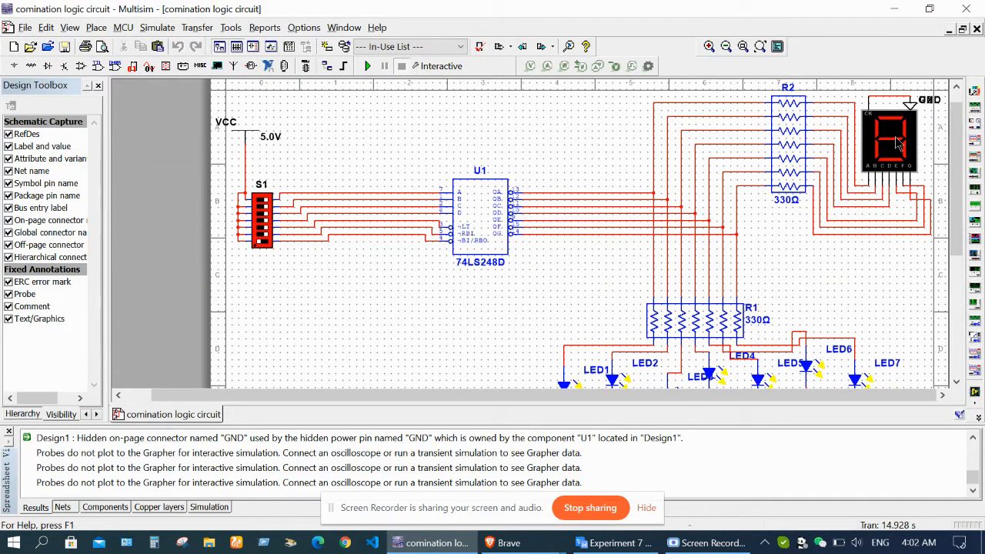
pyautogui.click(261, 241)
pyautogui.click(37, 69)
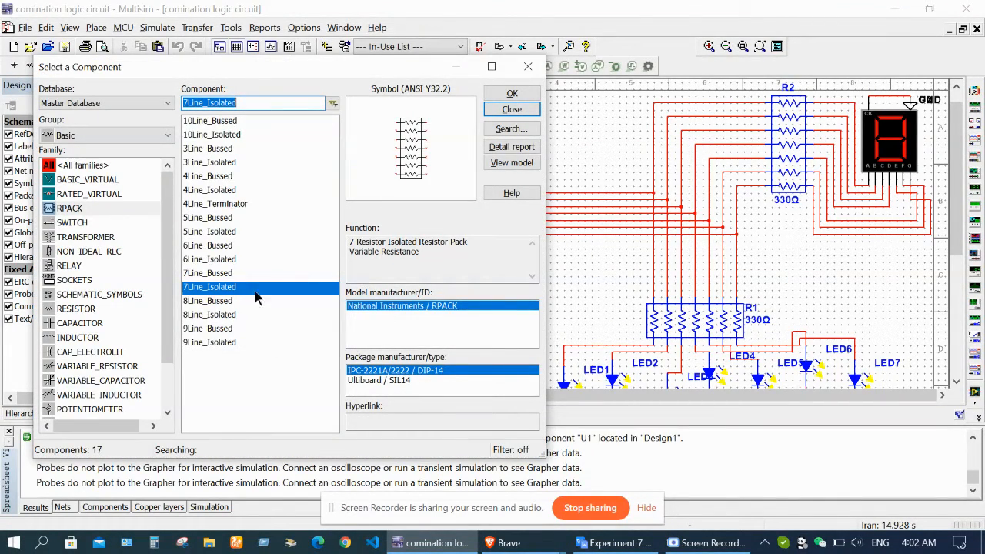
pyautogui.click(83, 224)
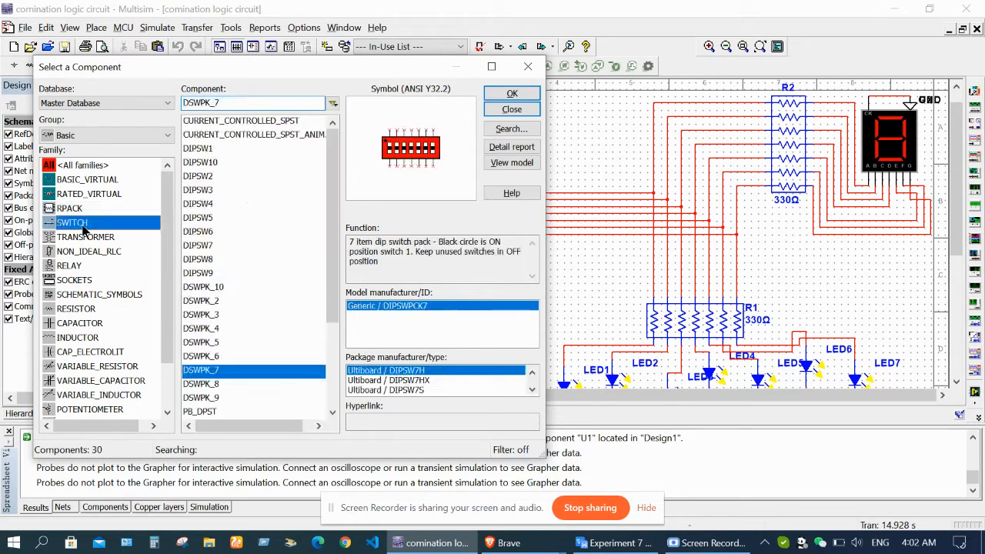
pyautogui.click(206, 357)
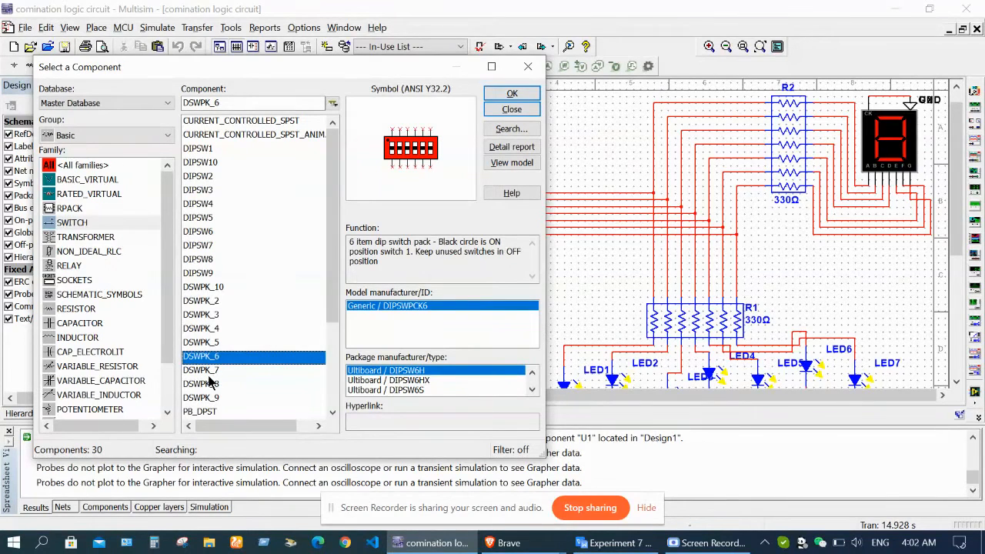
pyautogui.click(211, 373)
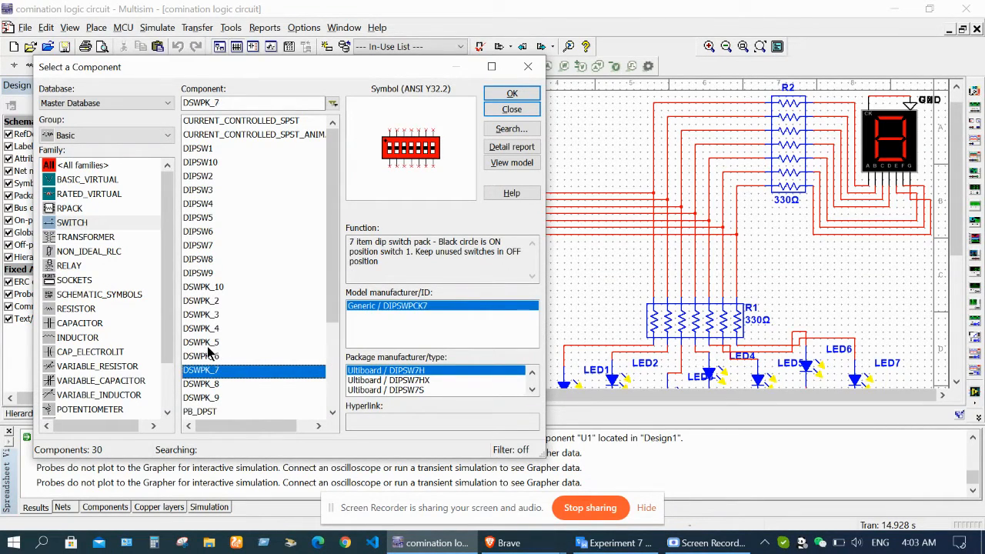
pyautogui.click(210, 357)
pyautogui.click(208, 343)
pyautogui.click(201, 321)
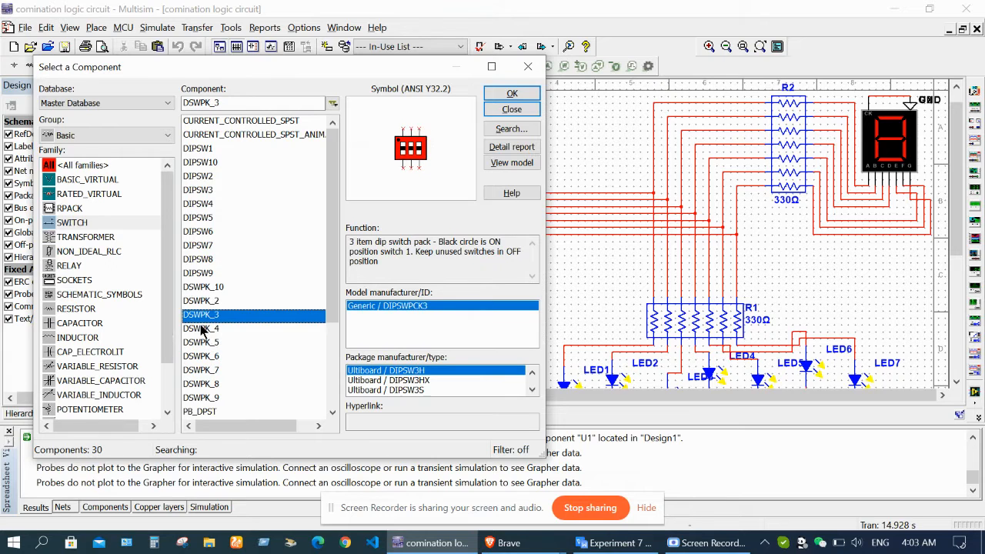
pyautogui.click(210, 372)
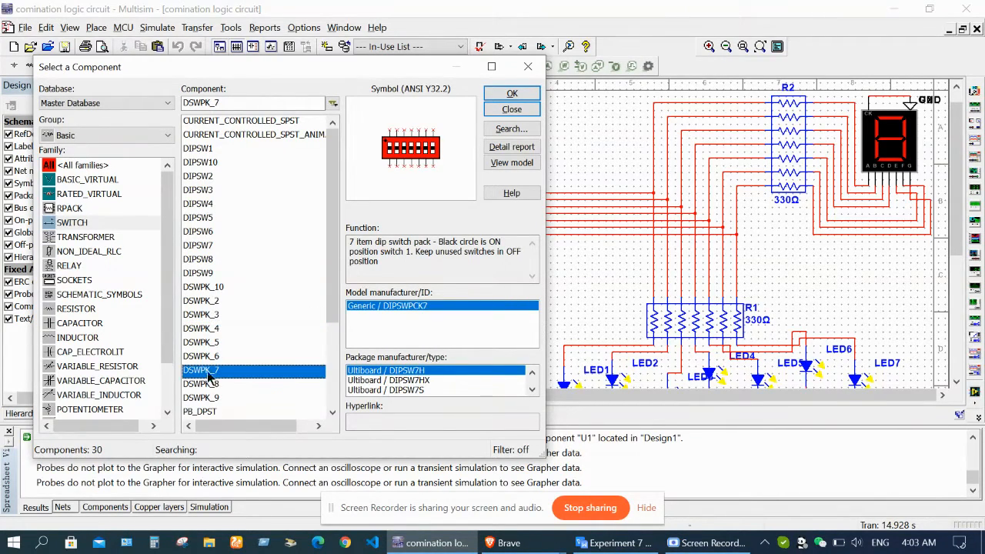
pyautogui.click(512, 94)
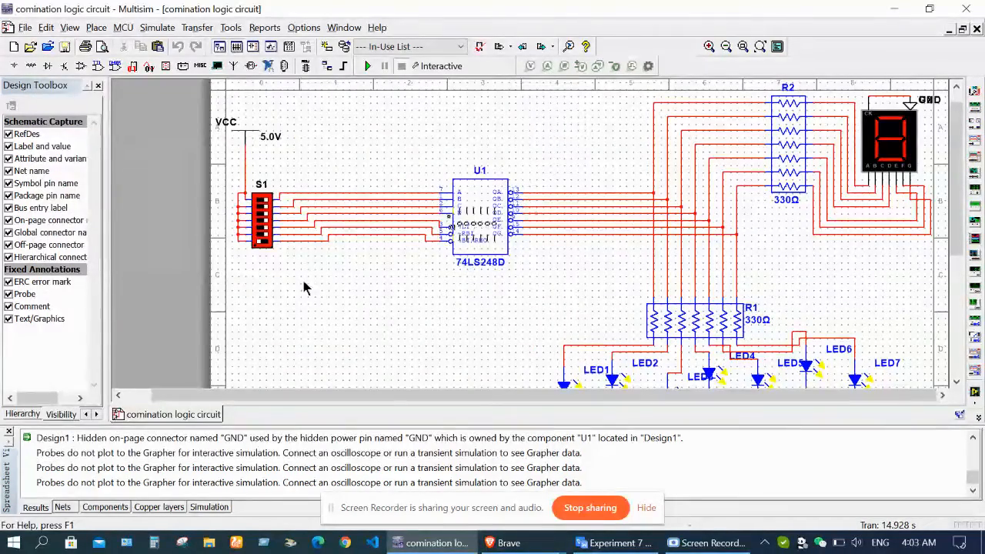
pyautogui.click(268, 302)
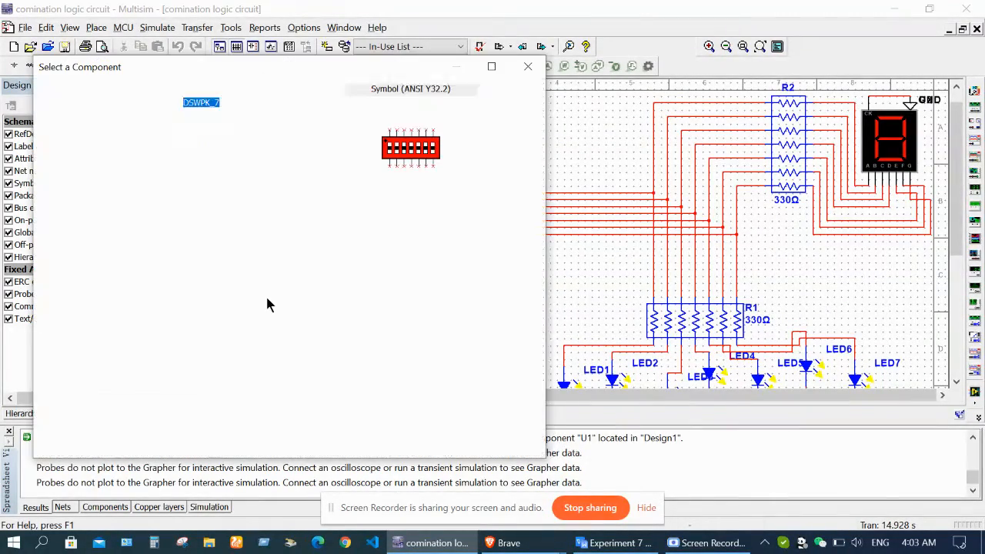
pyautogui.click(511, 110)
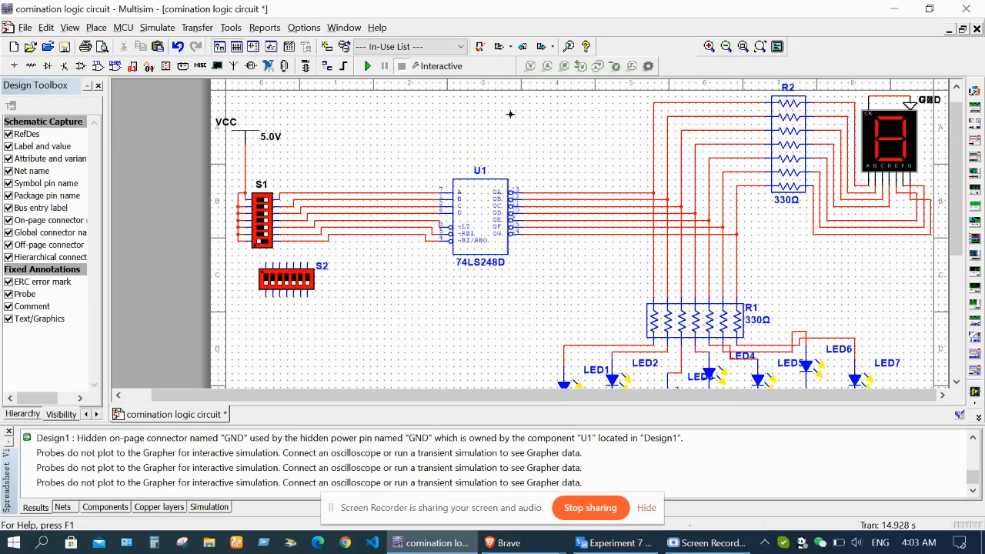
# Try rotating the new switch pack 90° clockwise, and undo both its rotation and its placement
pyautogui.rightClick(306, 282)
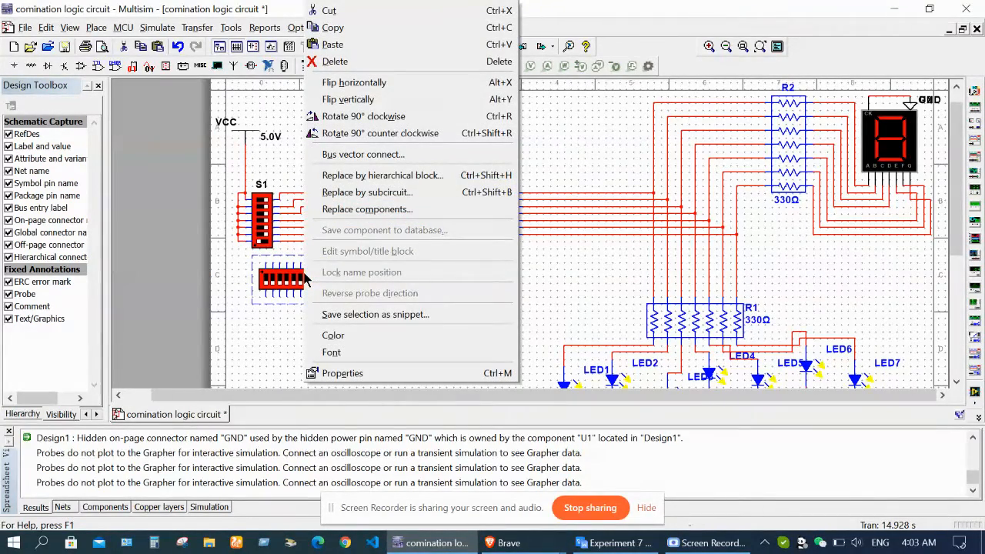
pyautogui.click(403, 123)
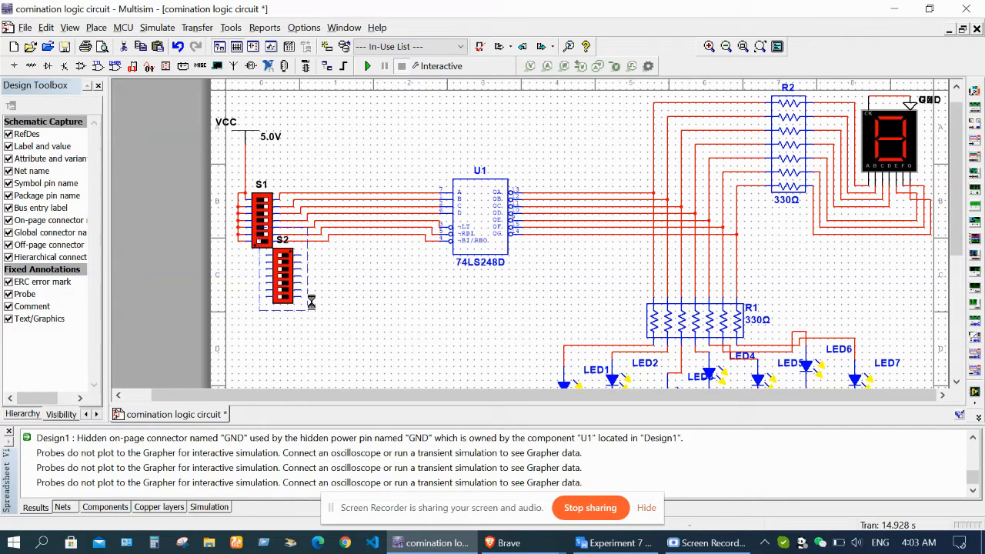
pyautogui.hotkey('ctrl', 'z')
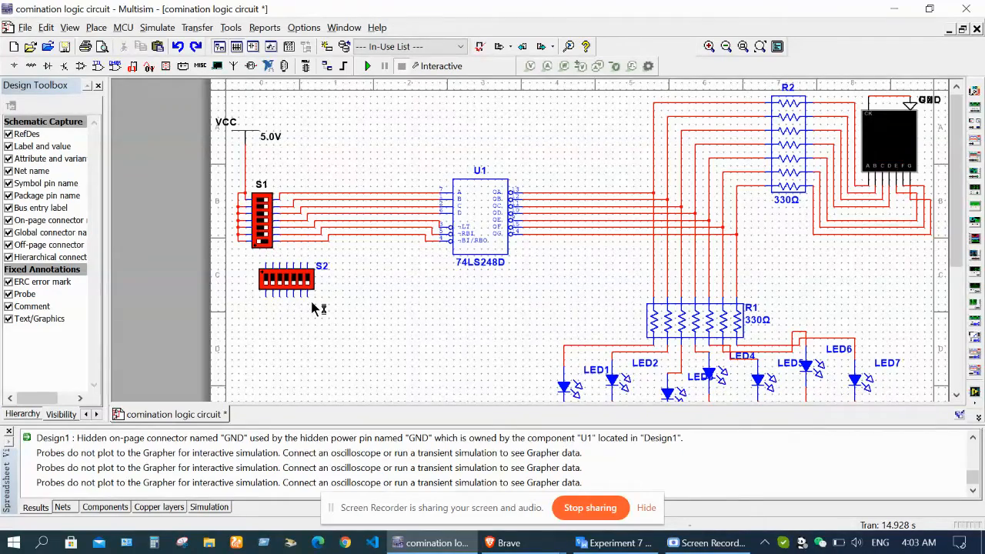
pyautogui.hotkey('ctrl', 'z')
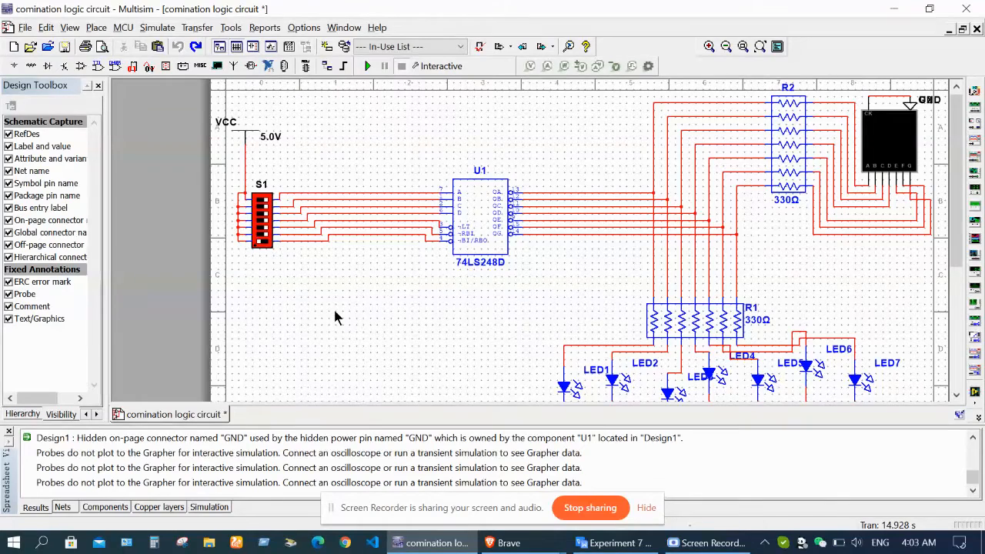
# Place a digital ground, DGND, from the POWER_SOURCES family beside the ground symbol of LED7
pyautogui.click(15, 66)
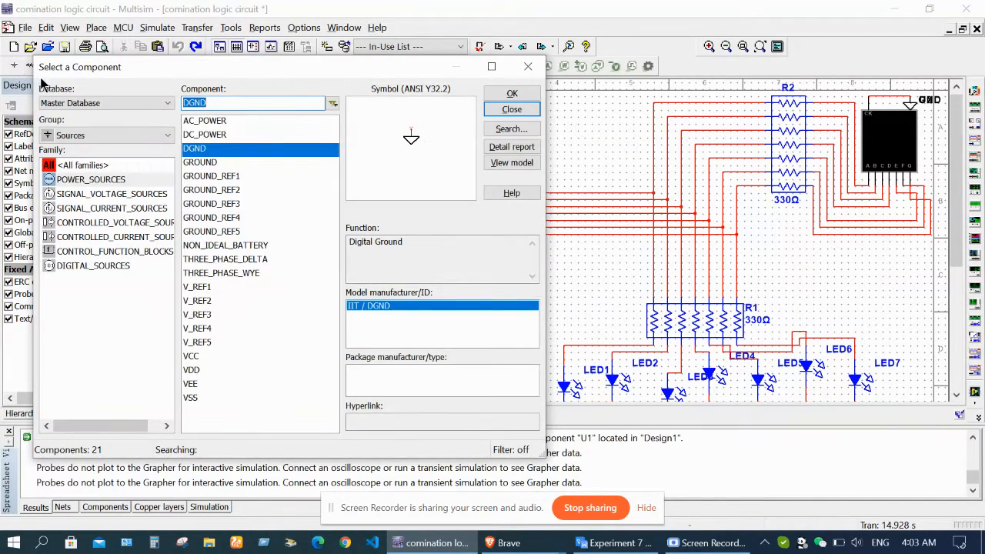
pyautogui.click(97, 179)
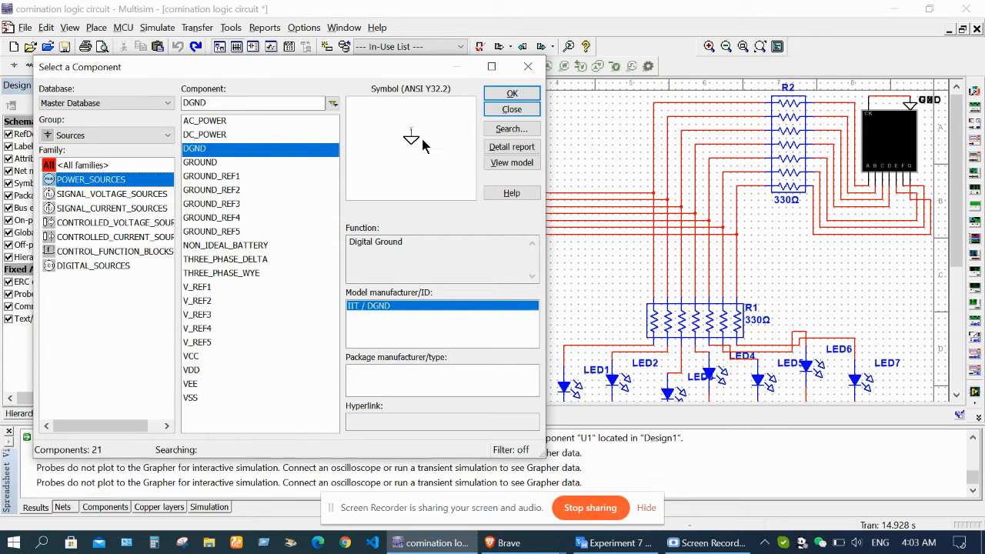
pyautogui.click(512, 94)
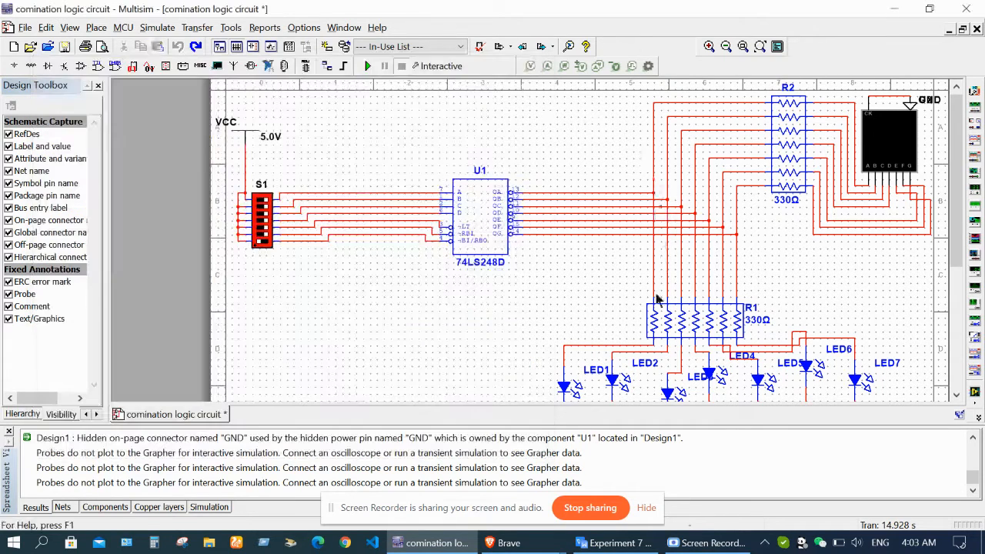
pyautogui.scroll(-2, 840, 305)
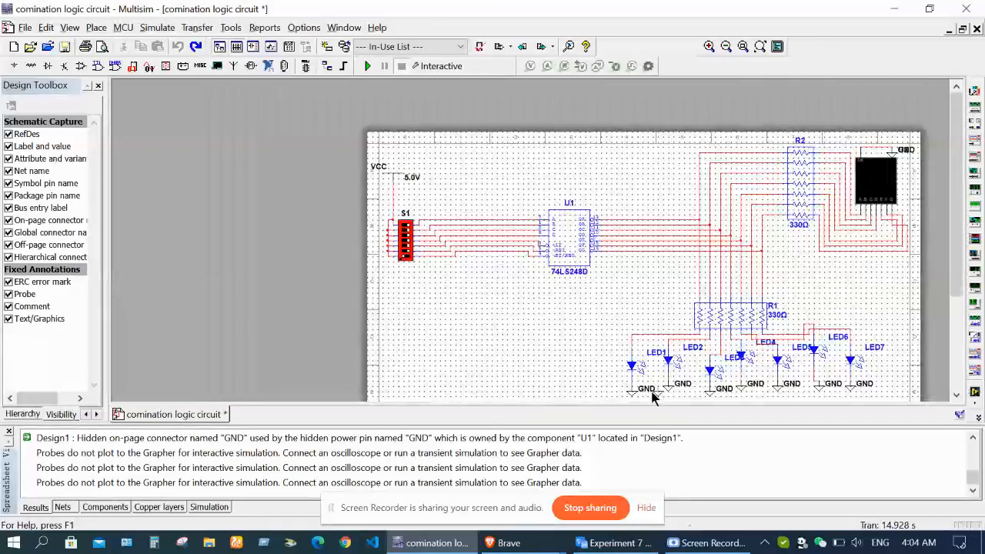
pyautogui.scroll(-3, 652, 397)
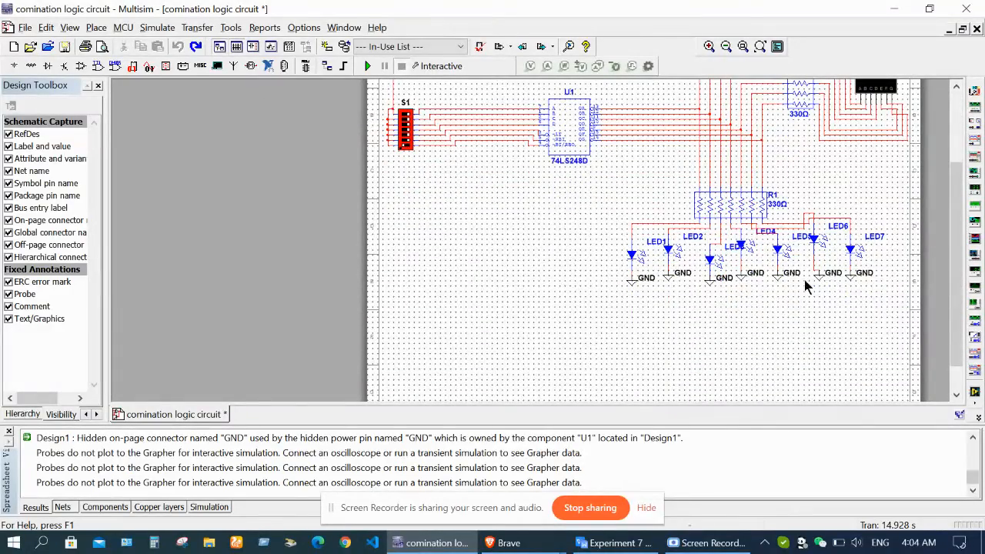
pyautogui.scroll(-1, 808, 289)
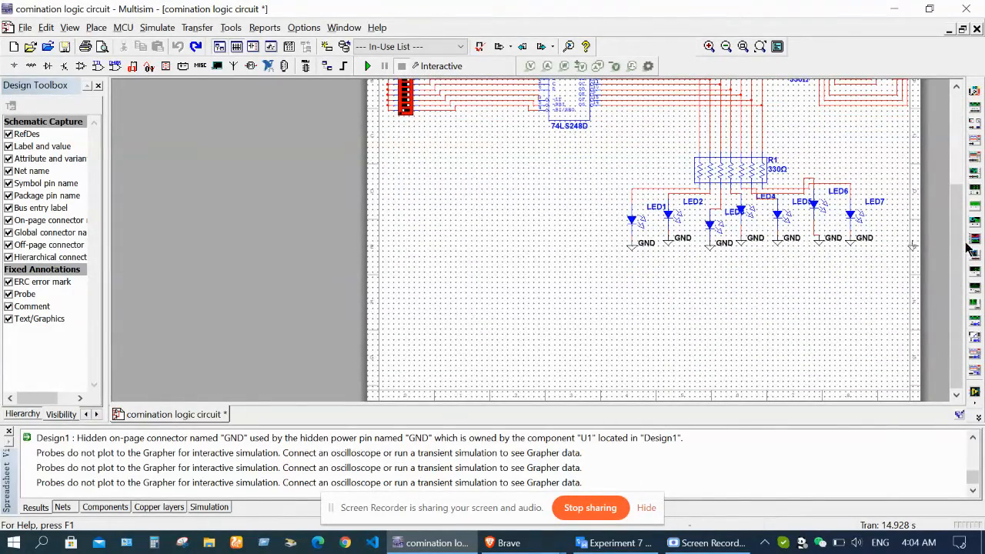
pyautogui.hotkey('ctrl', 'w')
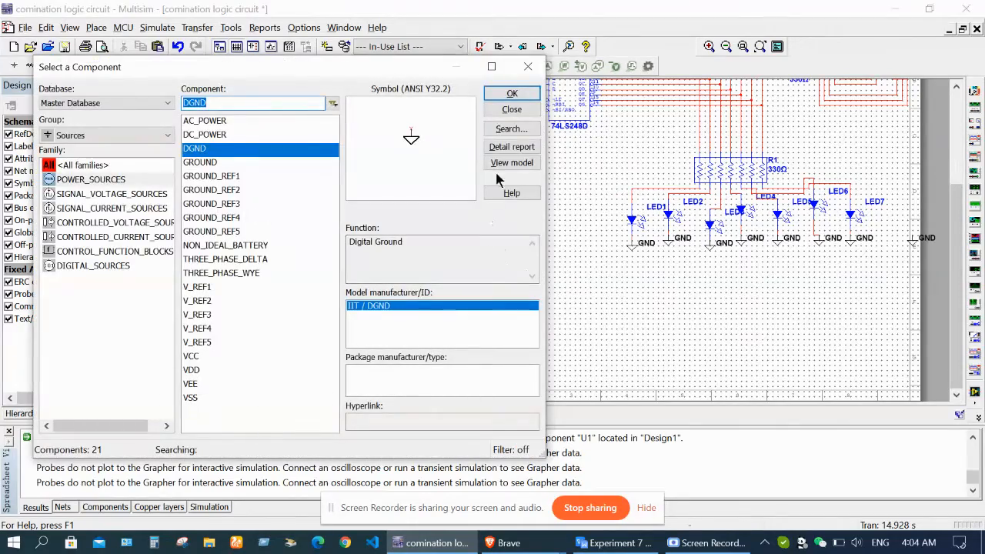
pyautogui.click(512, 109)
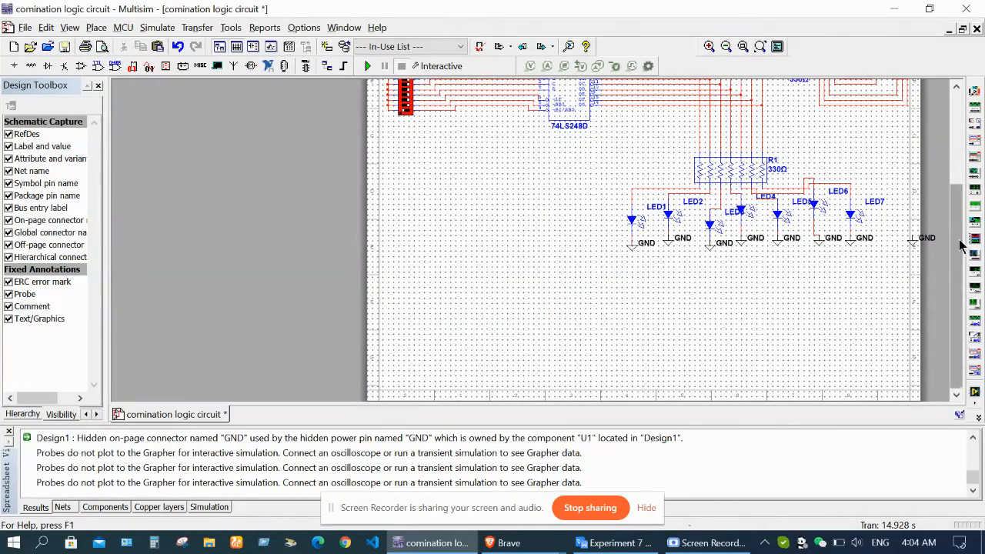
# Run the interactive simulation of the decoder circuit with the switch pack and seven-segment display in view
pyautogui.moveTo(961, 244); pyautogui.dragTo(963, 164)
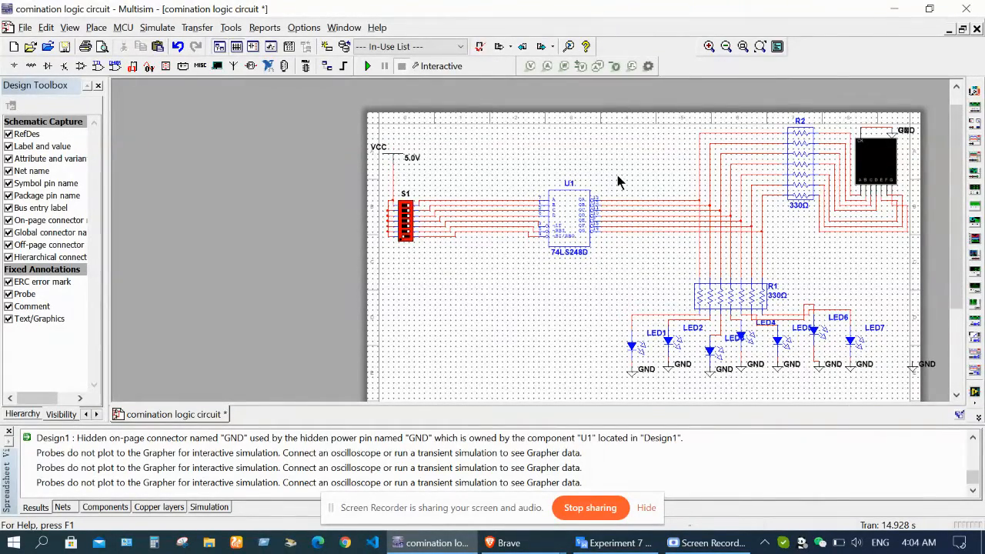
pyautogui.scroll(2, 622, 182)
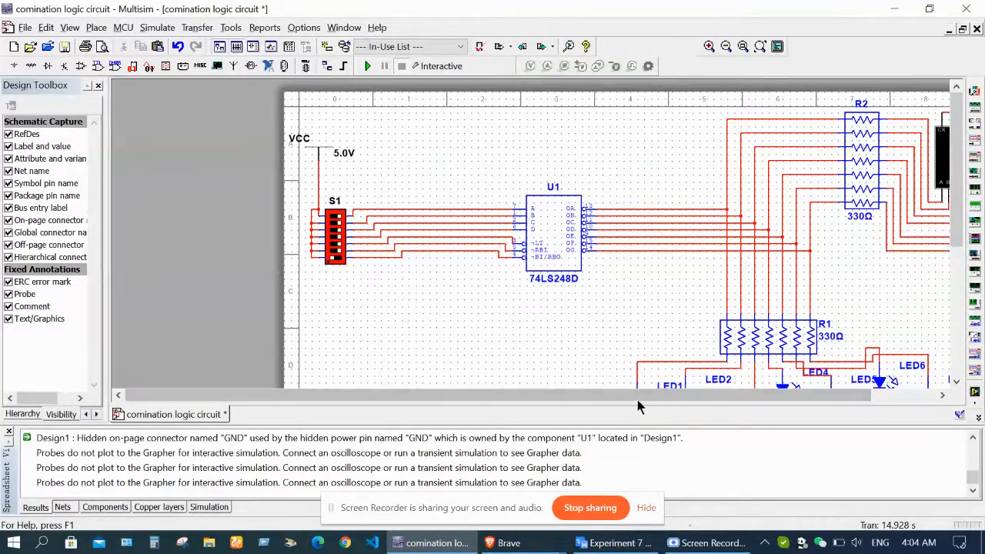
pyautogui.moveTo(642, 396); pyautogui.dragTo(750, 399)
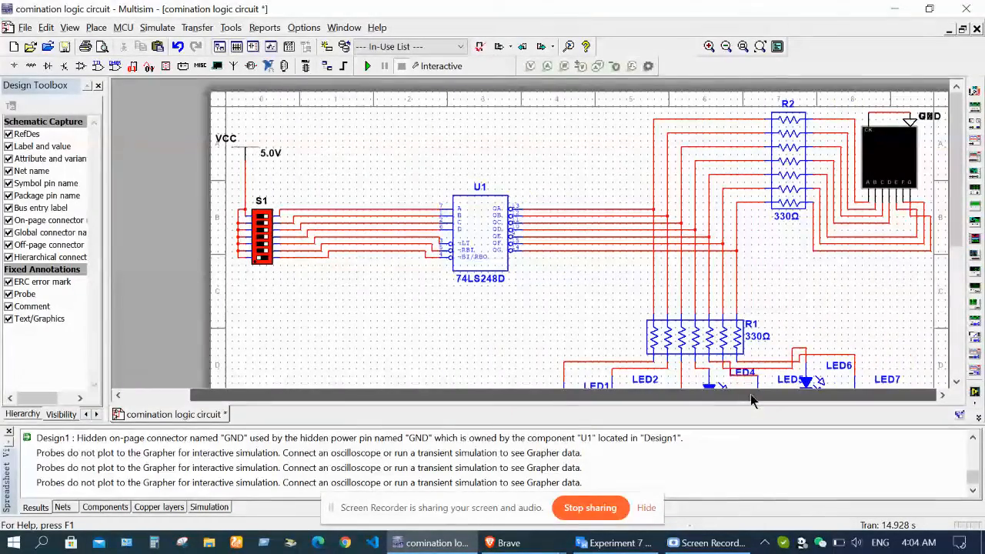
pyautogui.click(365, 67)
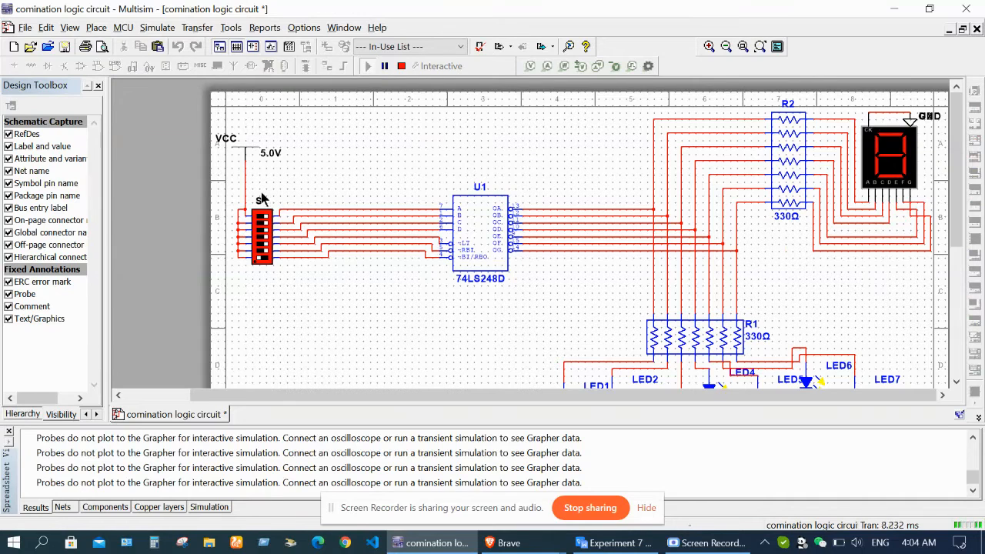
# Toggle the lower switches of S1 to test the 74LS248D decoder outputs, and restore their original settings
pyautogui.click(262, 256)
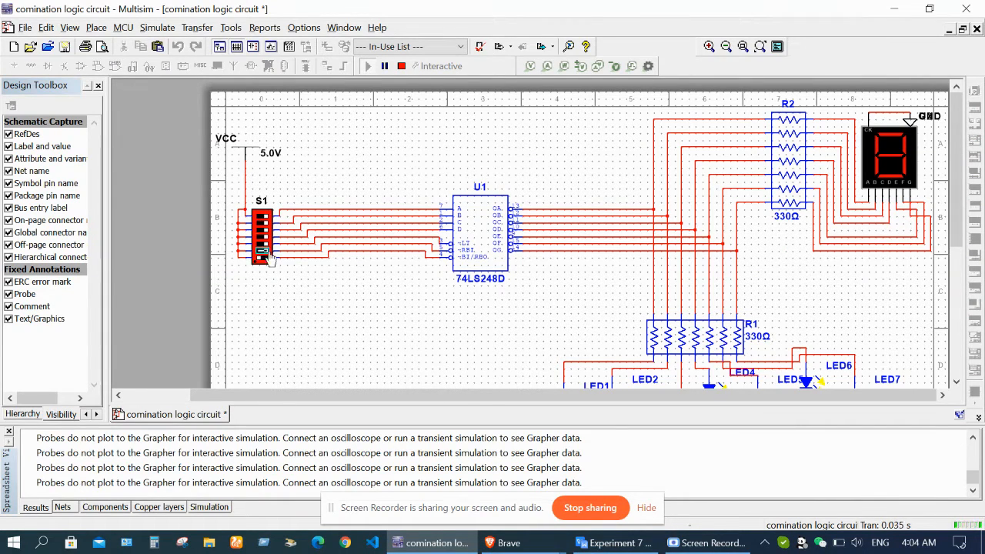
pyautogui.click(263, 250)
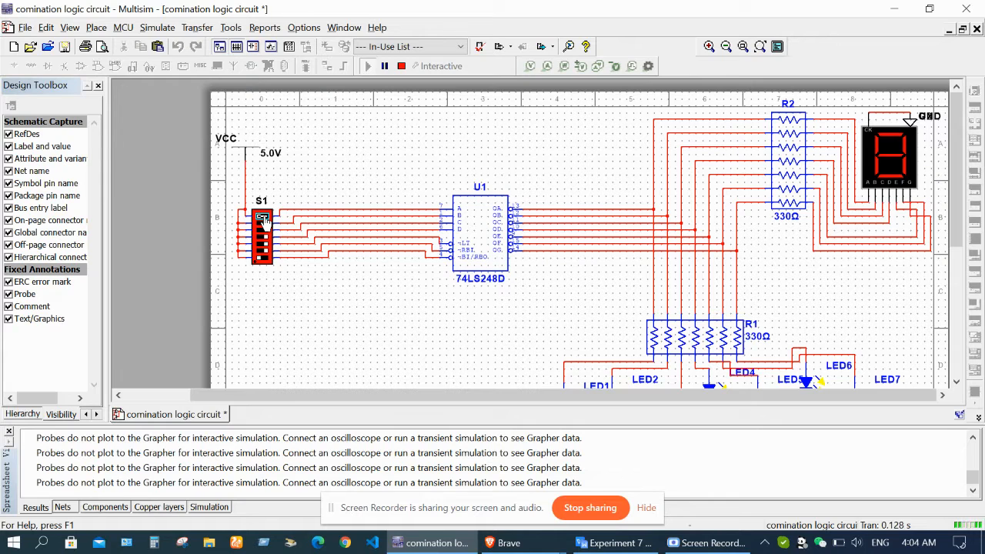
pyautogui.click(261, 262)
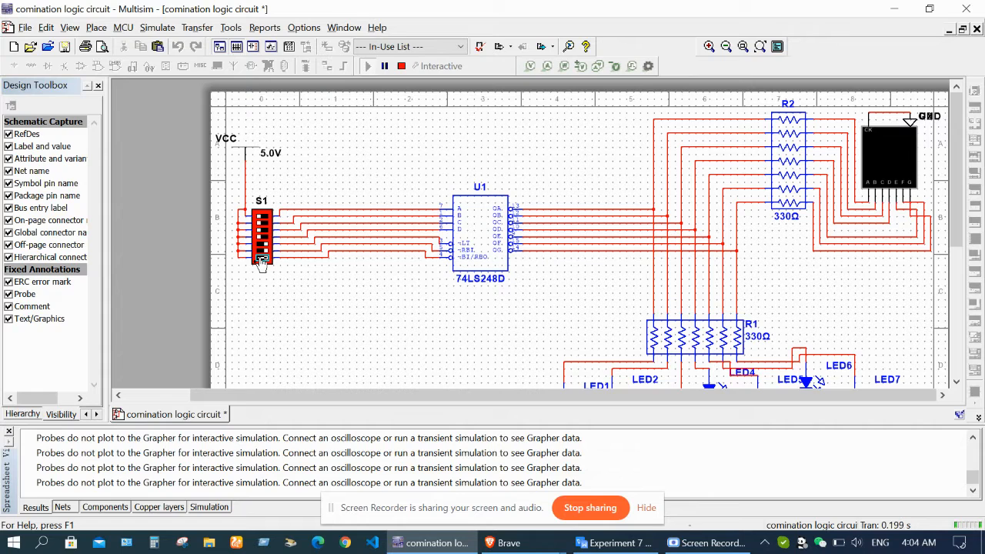
pyautogui.click(261, 262)
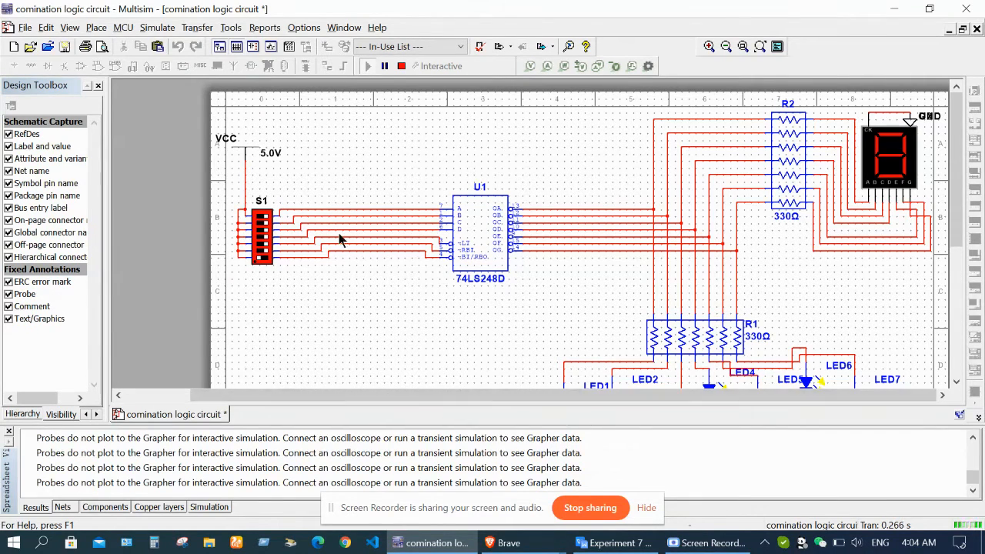
# Switch to the Experiment 7 document in WPS Office and review its experimental purpose and integrated circuit pin arrangements
pyautogui.click(613, 543)
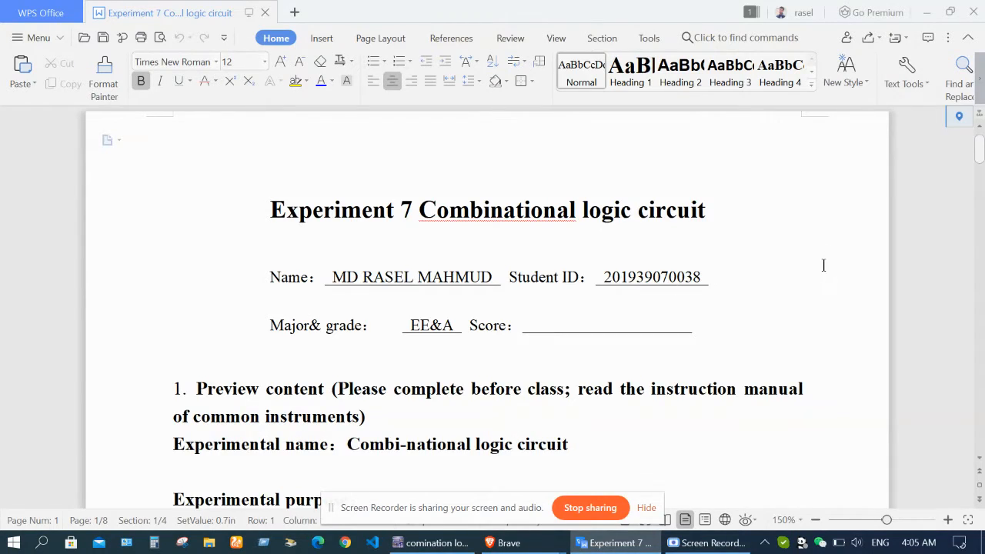
pyautogui.scroll(-3, 823, 266)
pyautogui.moveTo(980, 158); pyautogui.dragTo(983, 400)
pyautogui.scroll(20, 977, 231)
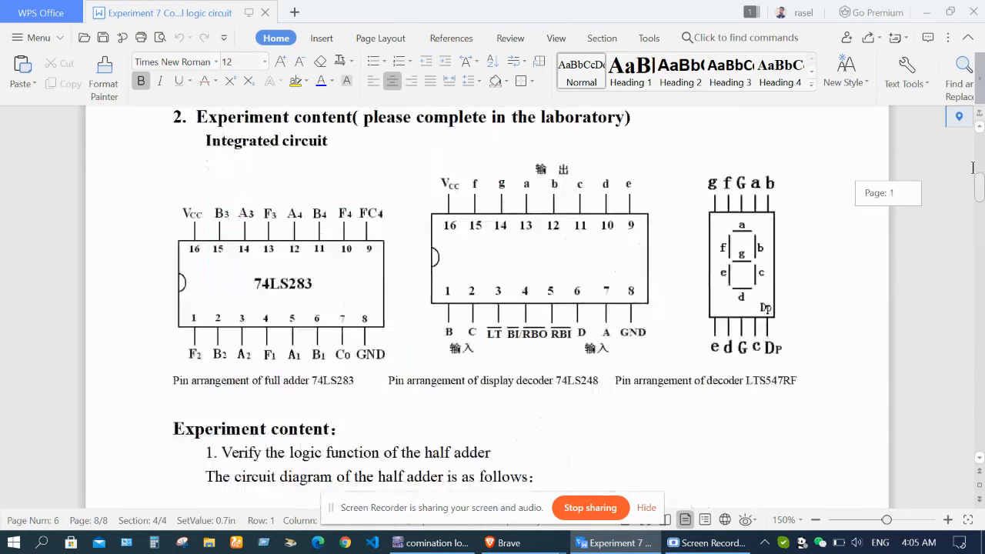
pyautogui.moveTo(977, 171); pyautogui.dragTo(981, 270)
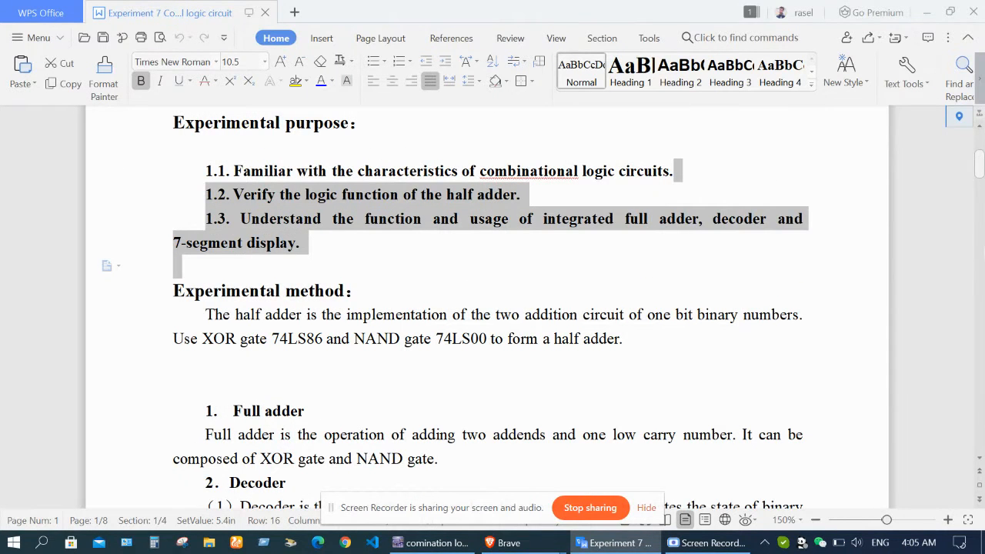
# Locate the decoder truth table in the report and highlight the decimal 4 row from input D through BI/RBO
pyautogui.click(856, 228)
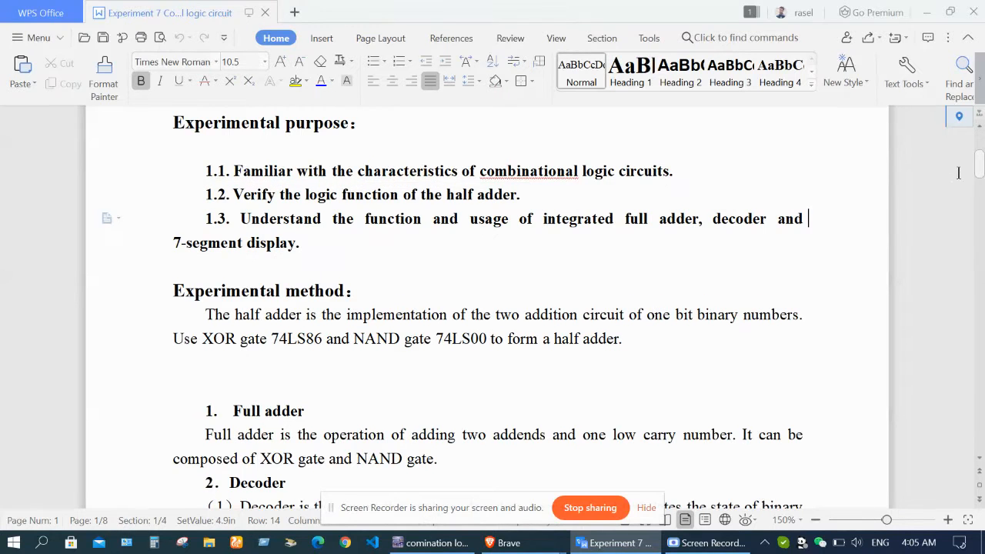
pyautogui.click(983, 253)
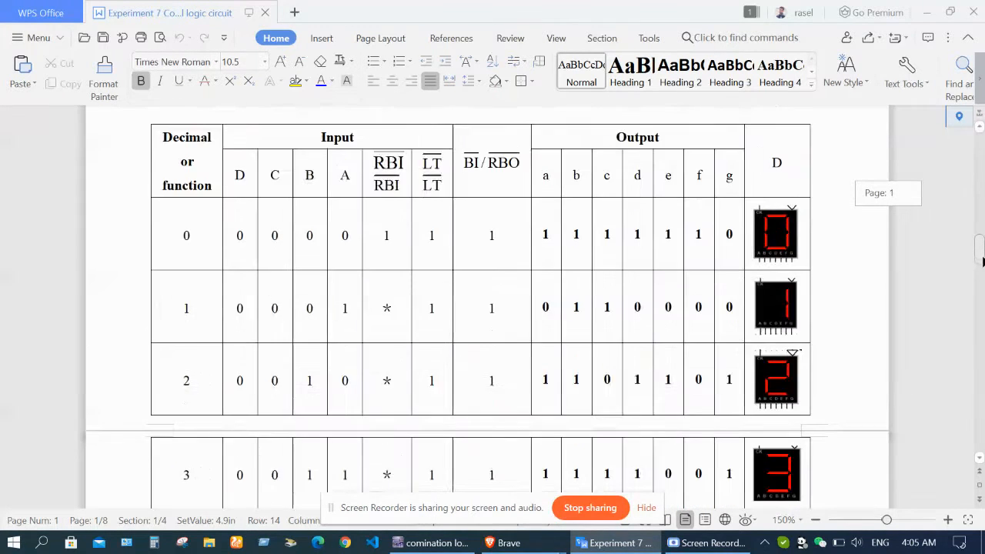
pyautogui.scroll(3, 452, 215)
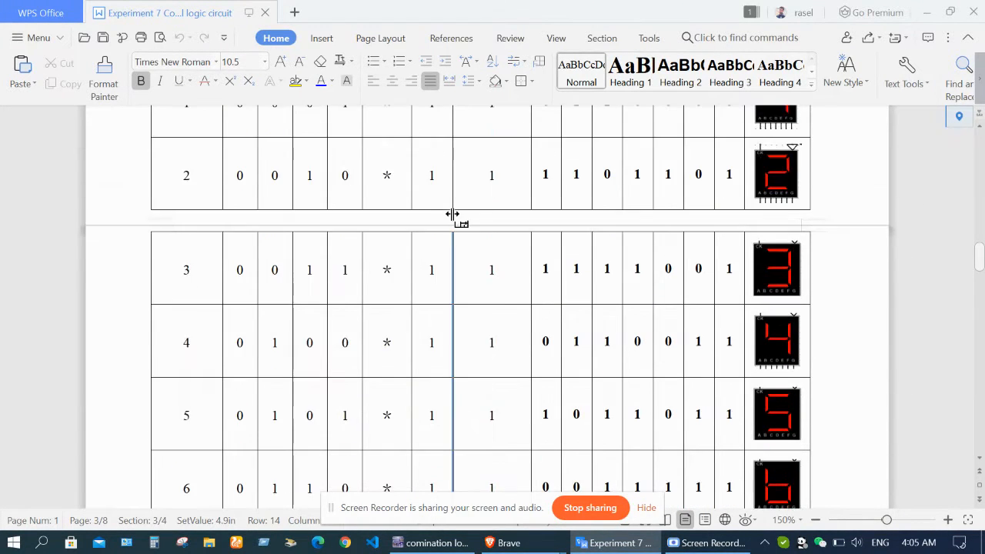
pyautogui.scroll(-1, 699, 365)
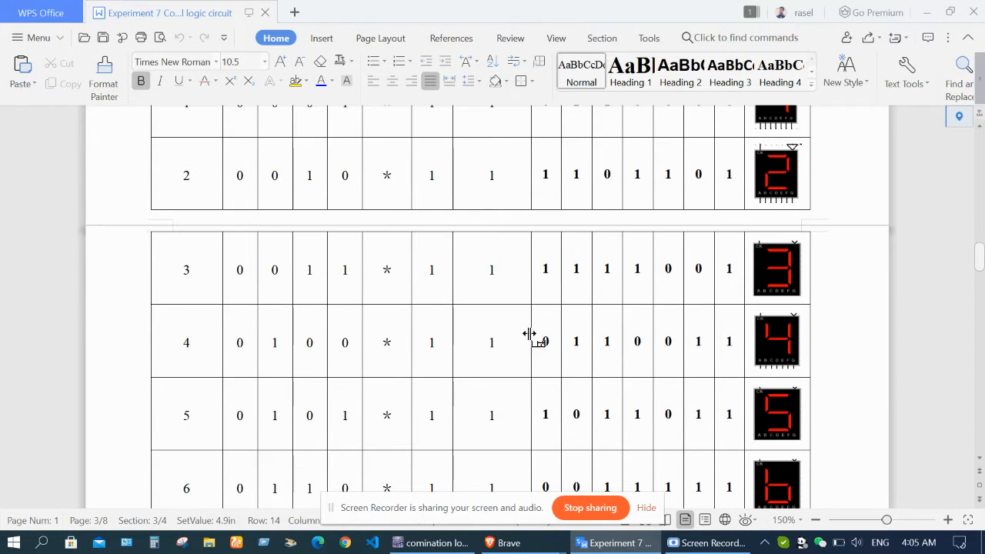
pyautogui.moveTo(228, 346); pyautogui.dragTo(472, 344)
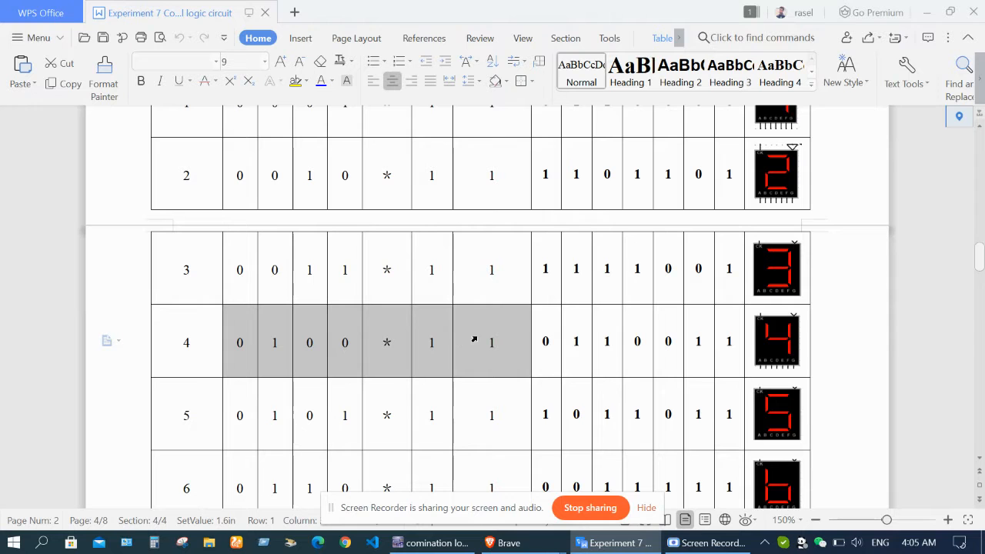
# Review the truth table's column headings and first rows, and highlight the decimal 1 row from input D through BI/RBO
pyautogui.moveTo(981, 260)
pyautogui.mouseDown()
pyautogui.moveTo(980, 239)
pyautogui.moveTo(980, 257)
pyautogui.mouseUp()
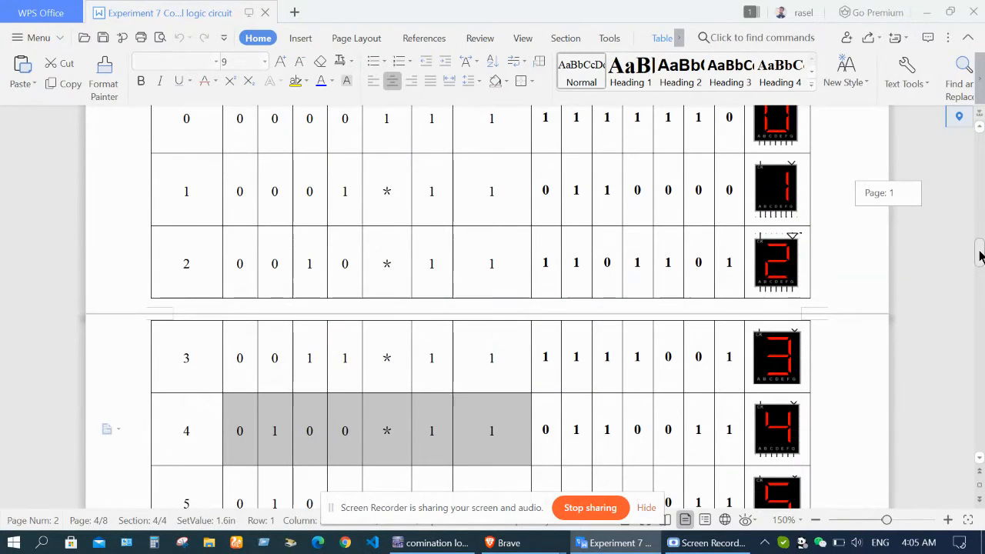
pyautogui.scroll(3, 981, 256)
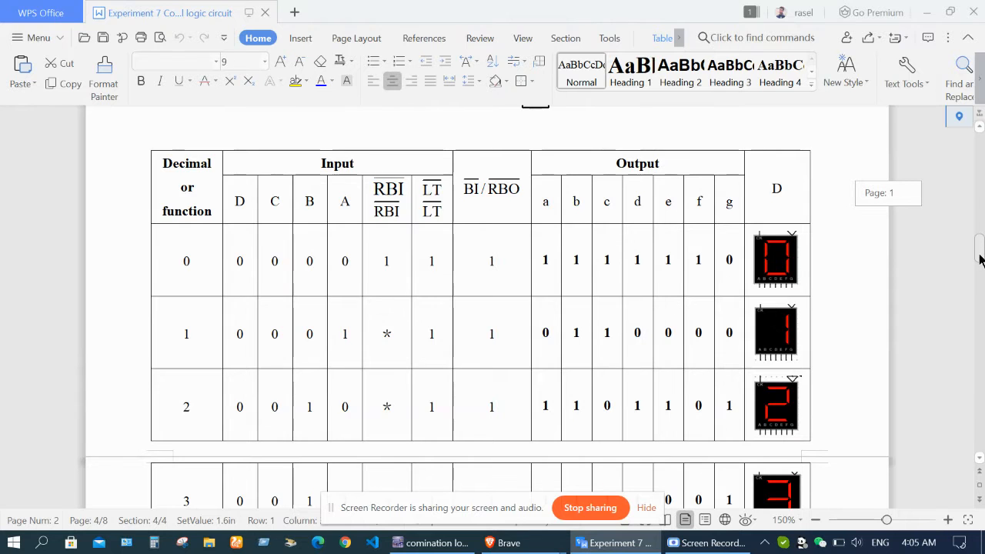
pyautogui.scroll(-4, 981, 260)
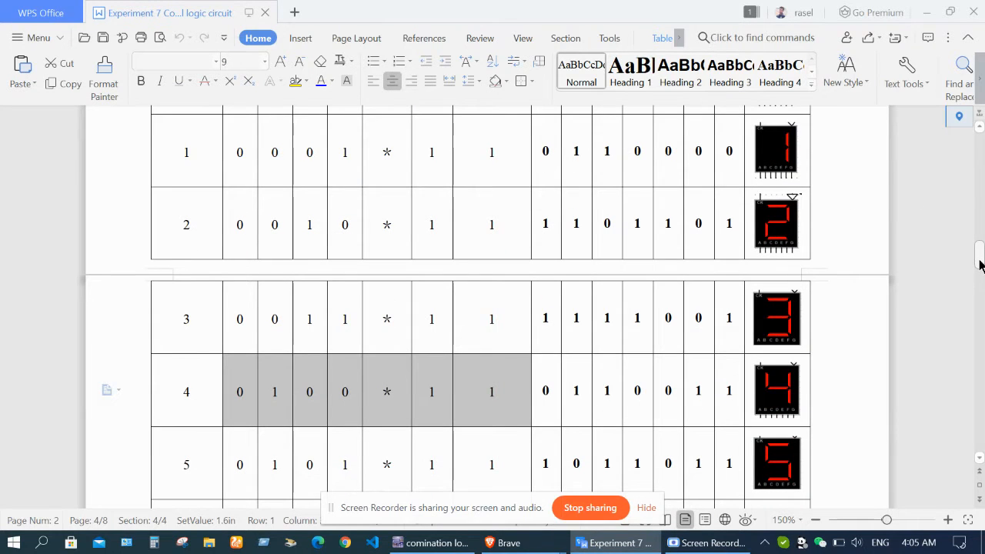
pyautogui.scroll(3, 922, 262)
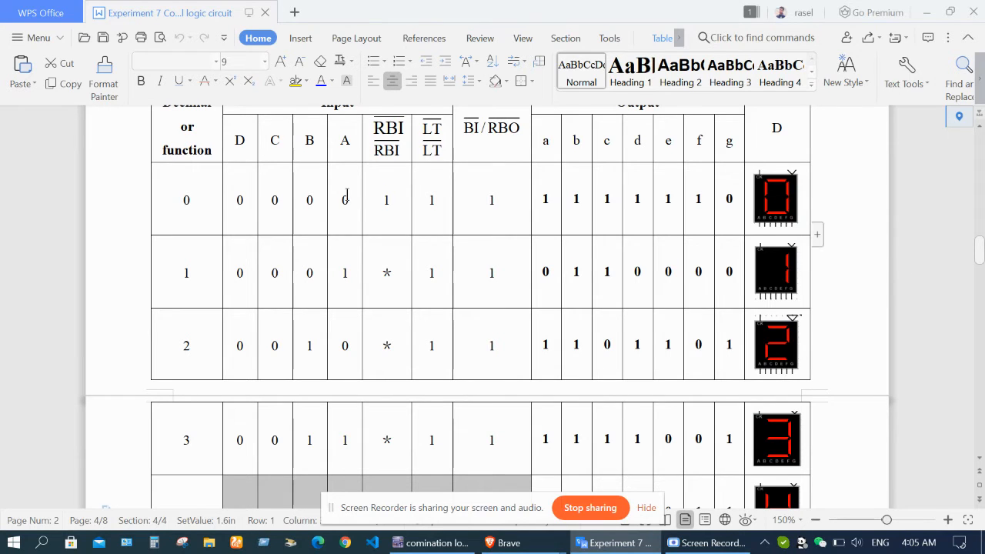
pyautogui.click(236, 271)
pyautogui.moveTo(240, 269); pyautogui.dragTo(498, 272)
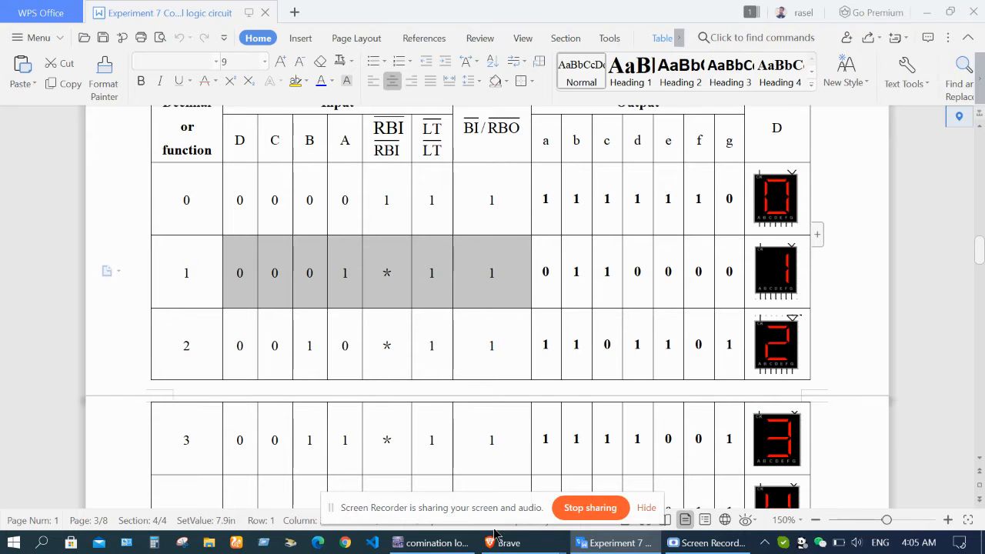
# Switch to Multisim, toggle the LT and A switches of S1 for decimal 1, and compare the output with the report's truth table
pyautogui.click(432, 542)
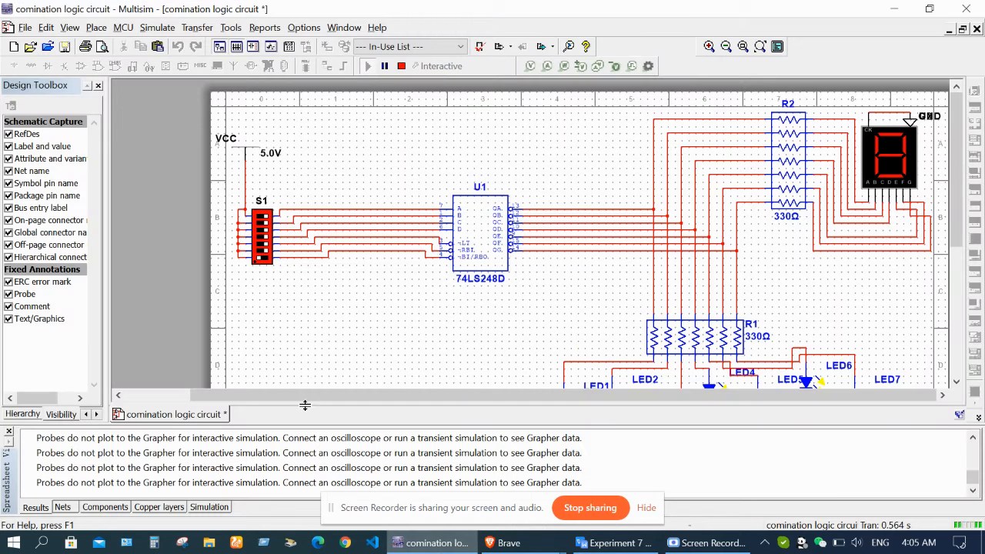
pyautogui.click(262, 246)
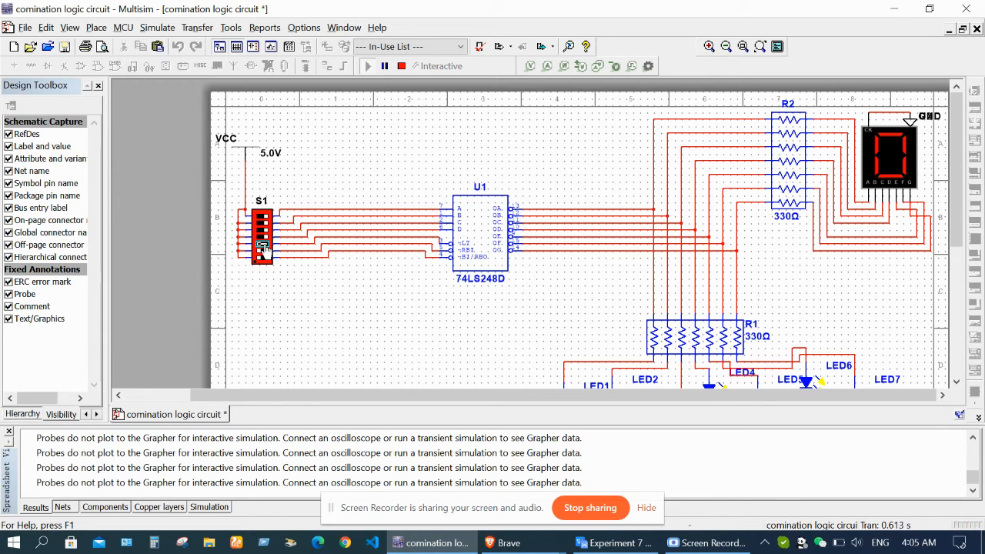
pyautogui.click(263, 217)
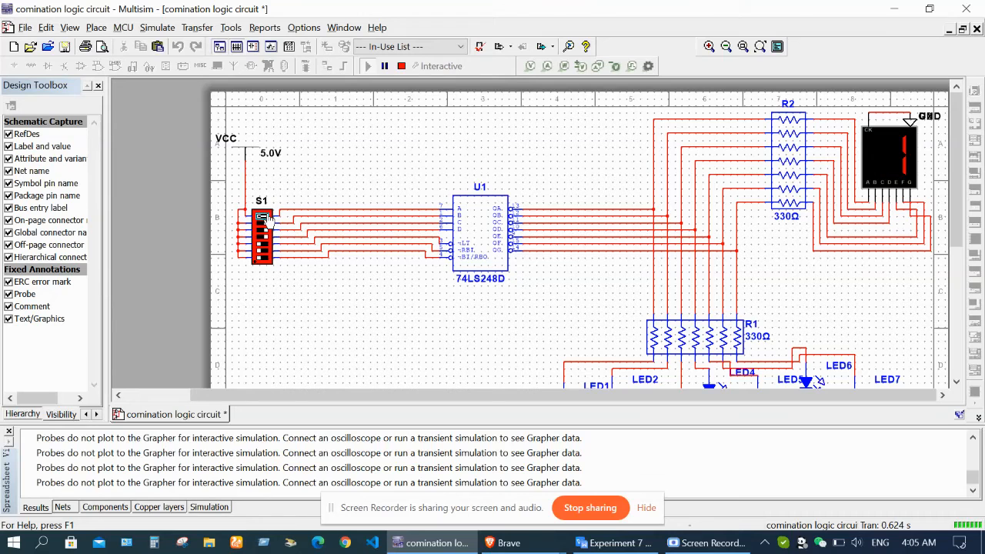
pyautogui.click(638, 544)
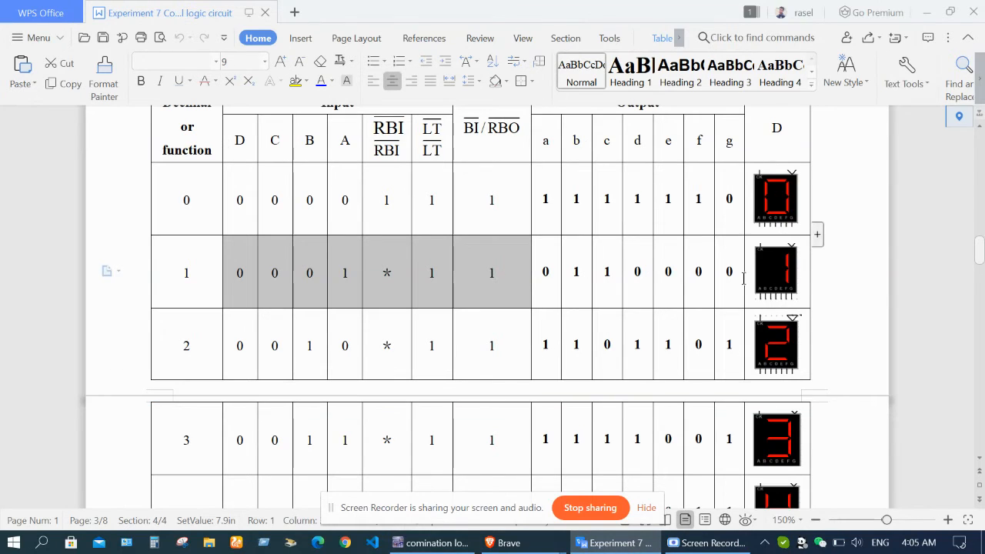
pyautogui.click(431, 543)
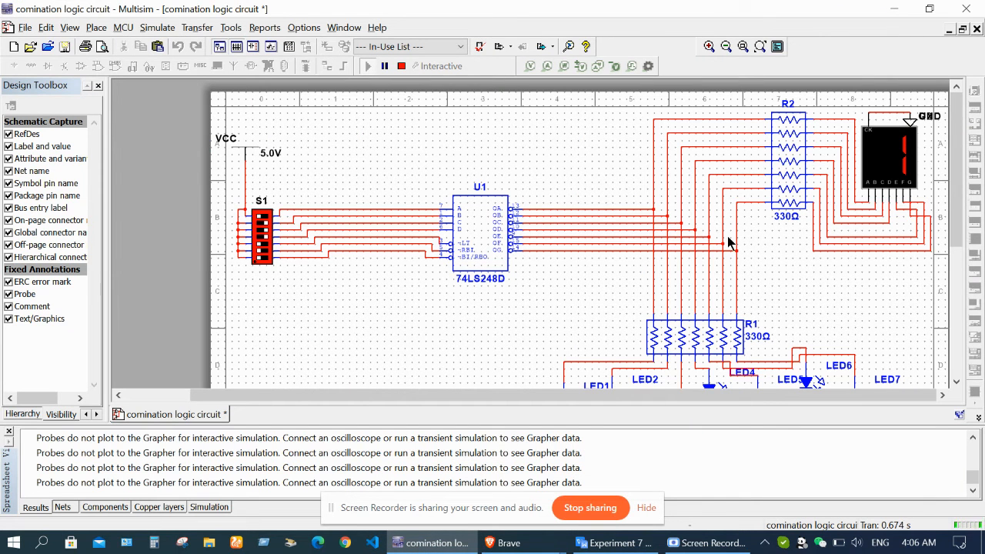